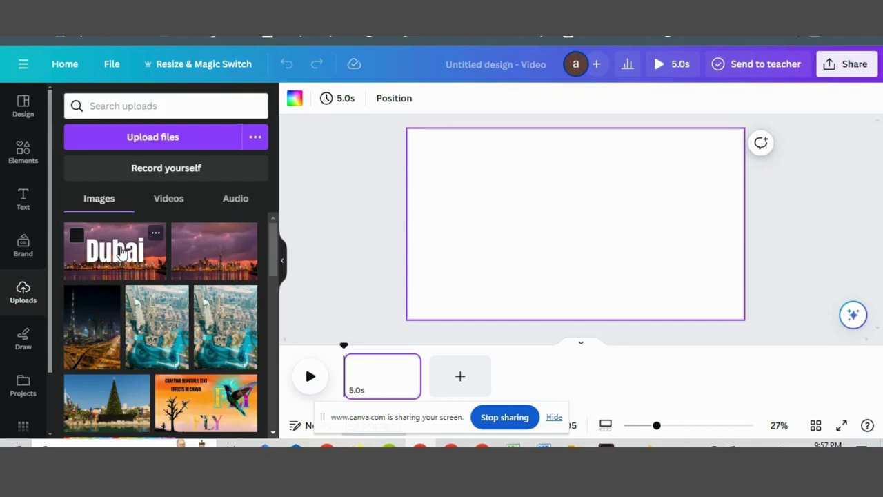
Step: Add the uploaded Dubai skyline image with the Dubai title to the page and set it as the background
click(121, 252)
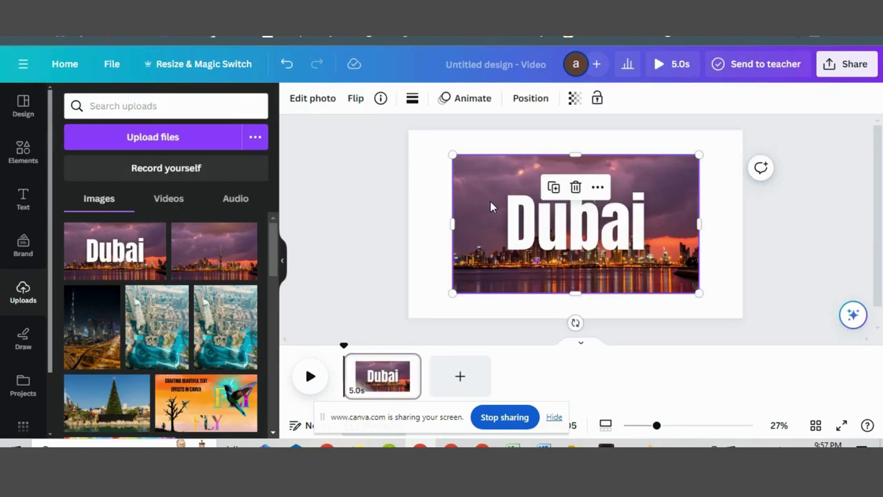
right_click(490, 201)
click(545, 390)
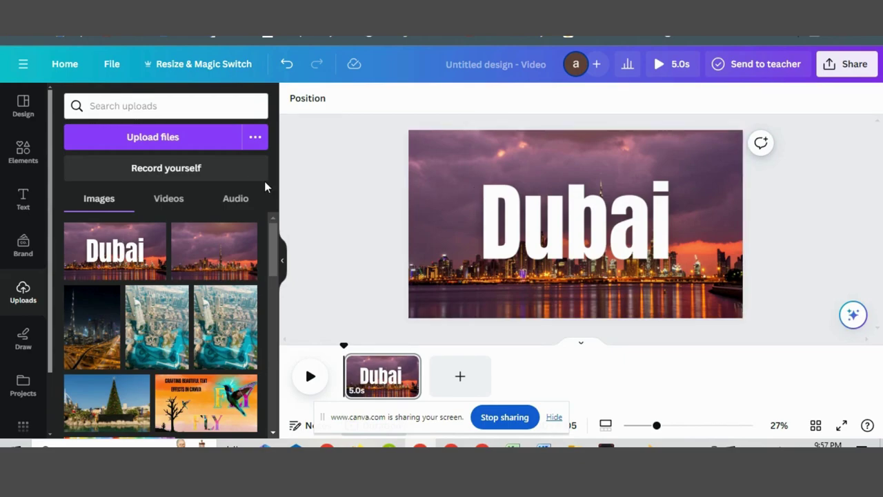
Step: Find "Real plane" in the elements, add the white top-view airplane, rotate it to point right and place it over the left half of "Dubai"
click(26, 150)
click(104, 107)
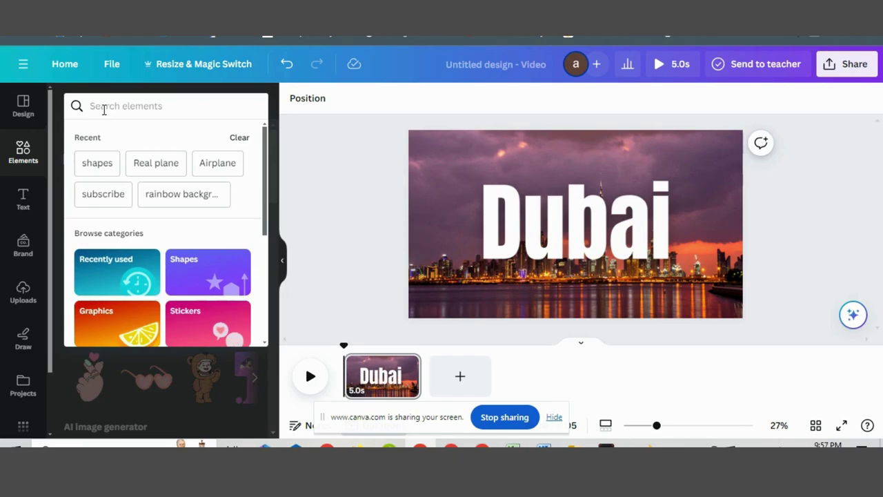
click(174, 164)
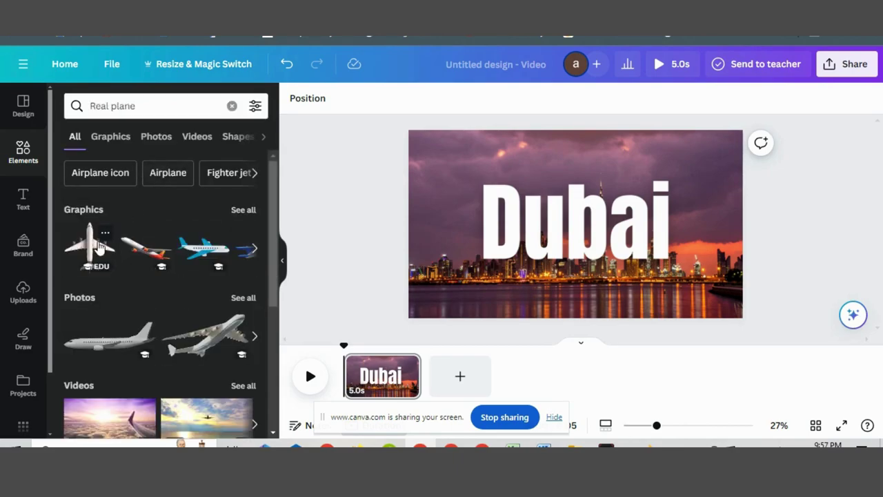
click(100, 248)
drag(571, 291, 363, 218)
drag(571, 240, 518, 237)
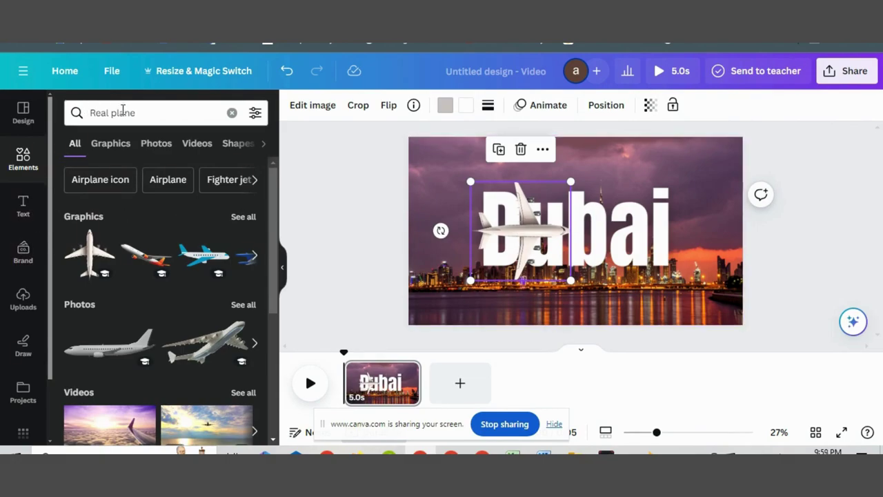
Step: Add a square shape to the page and fill it with the dark maroon from the photo colors
click(228, 144)
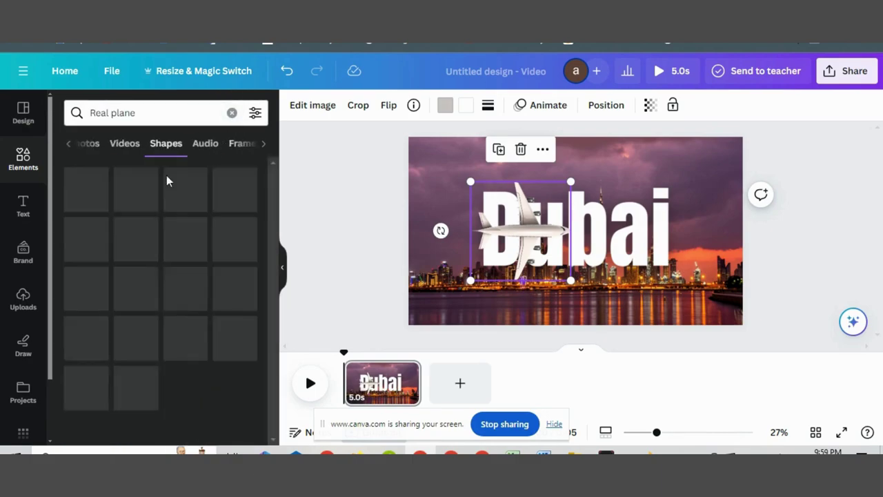
click(232, 112)
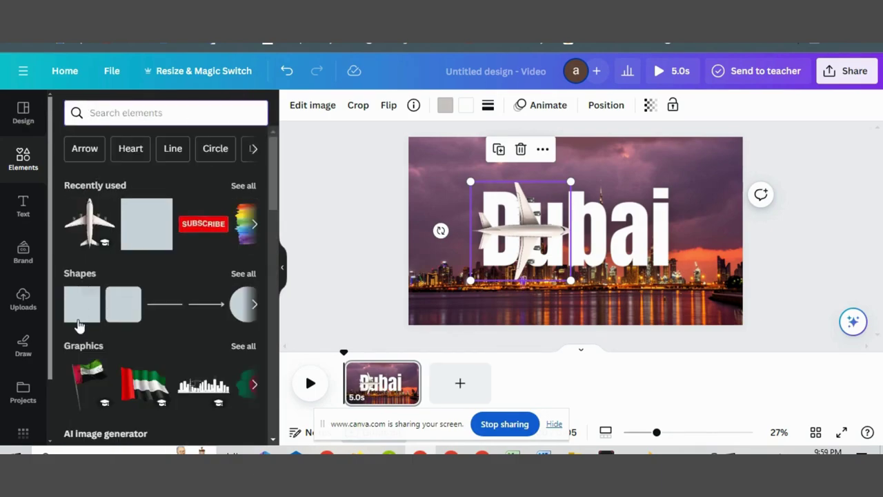
click(141, 234)
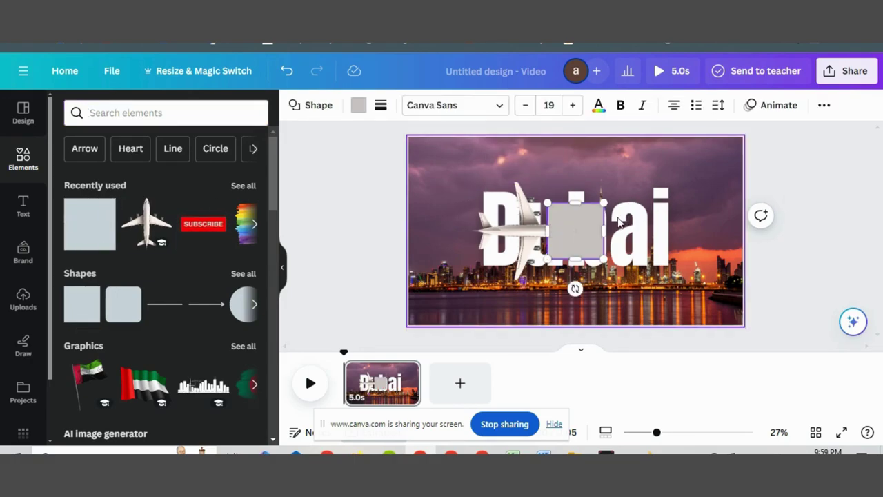
click(358, 105)
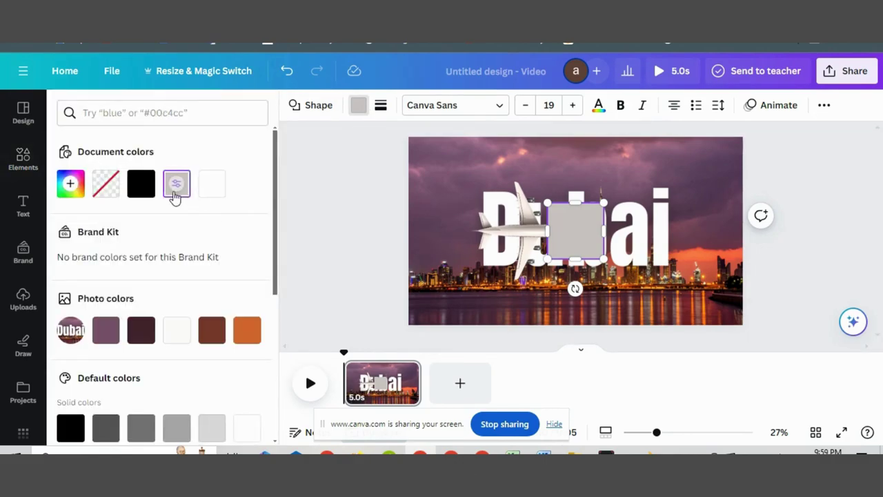
click(141, 330)
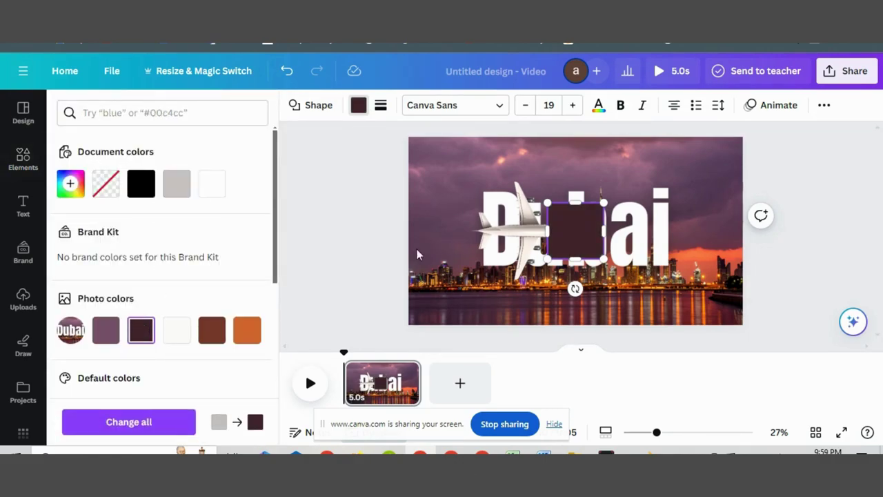
Step: Stretch the maroon square over the page's full height, from the plane's wings to beyond the page's right edge
drag(575, 228, 742, 137)
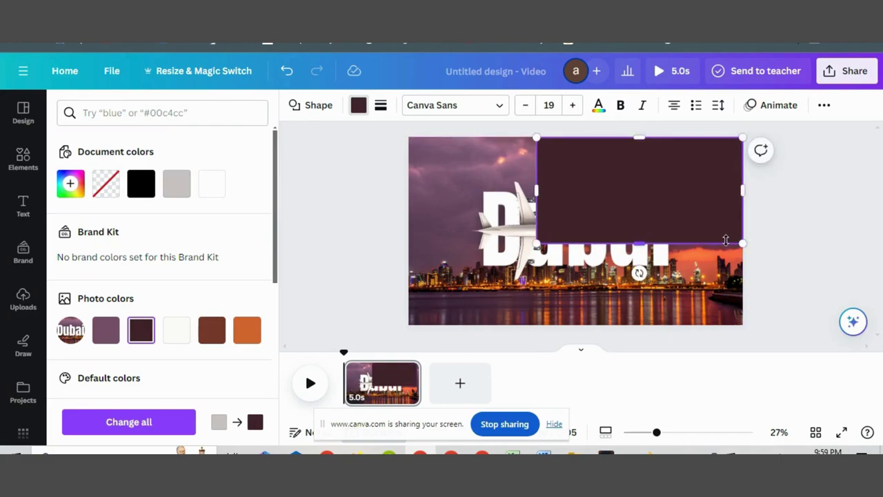
drag(537, 243, 528, 325)
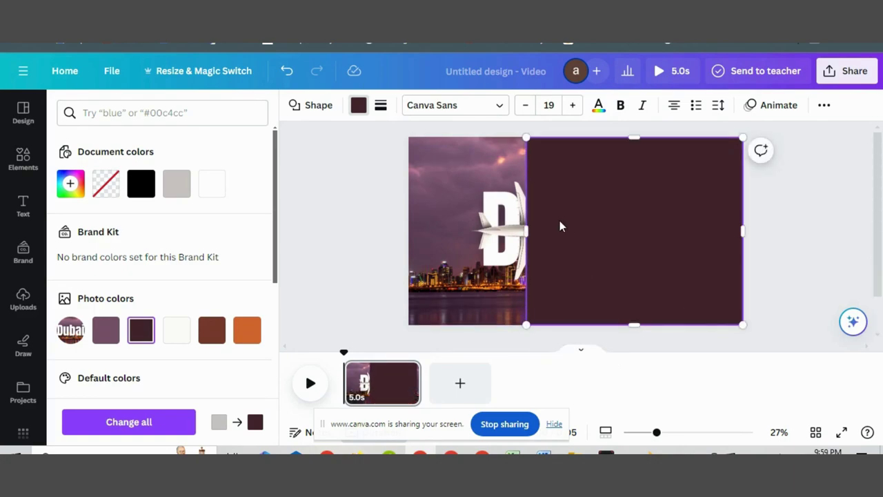
drag(742, 230, 820, 229)
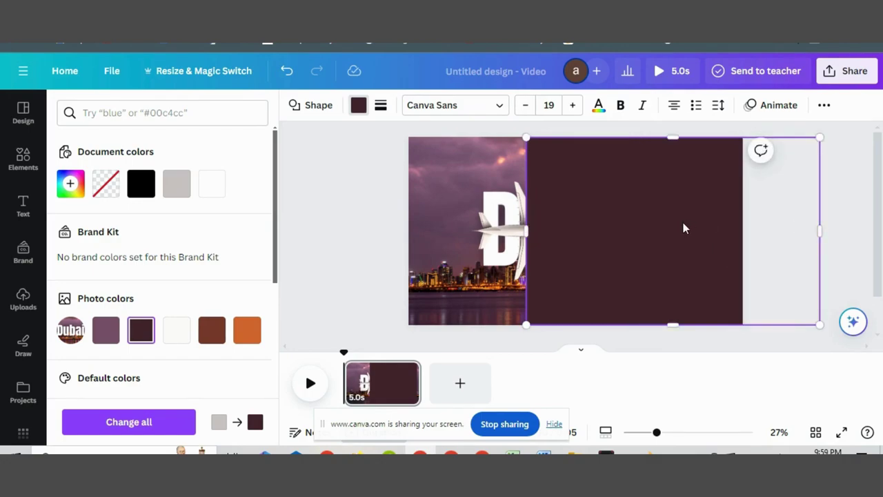
Step: Bring the plane to the front, and move it together with the maroon rectangle leftward until the rectangle covers the page
click(514, 221)
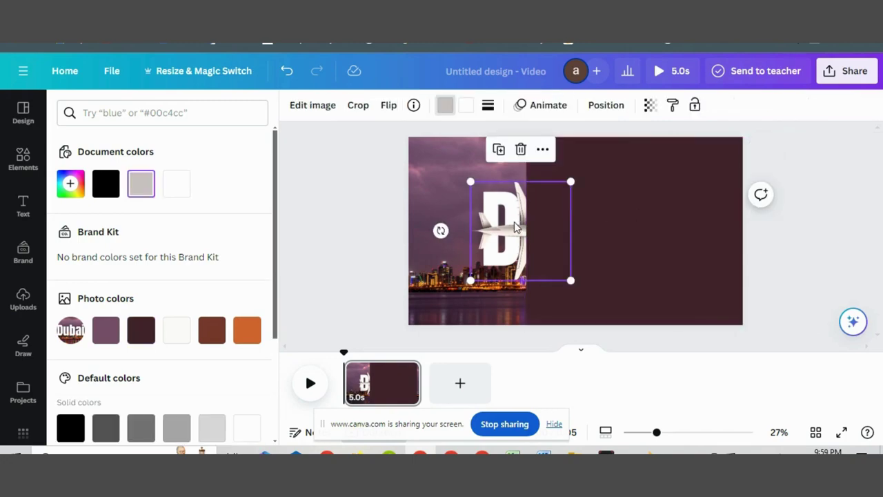
right_click(514, 222)
mouse_move(566, 258)
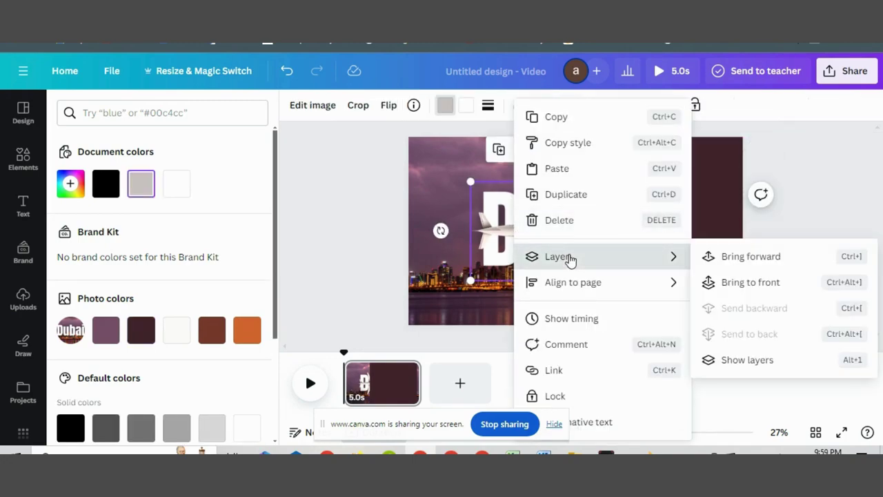
click(737, 283)
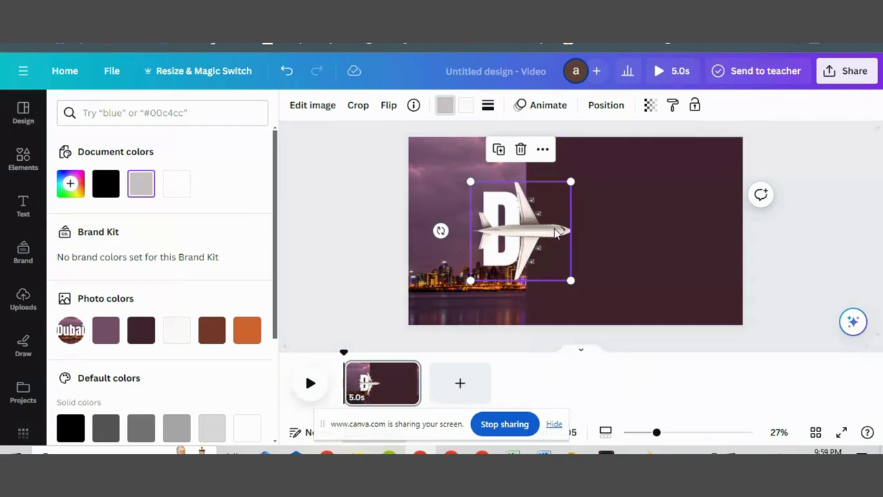
drag(830, 200, 489, 241)
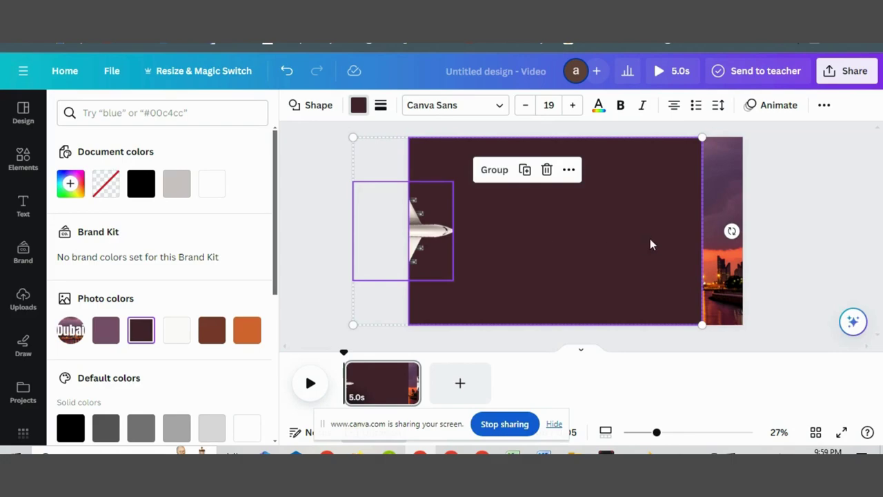
drag(563, 232, 541, 232)
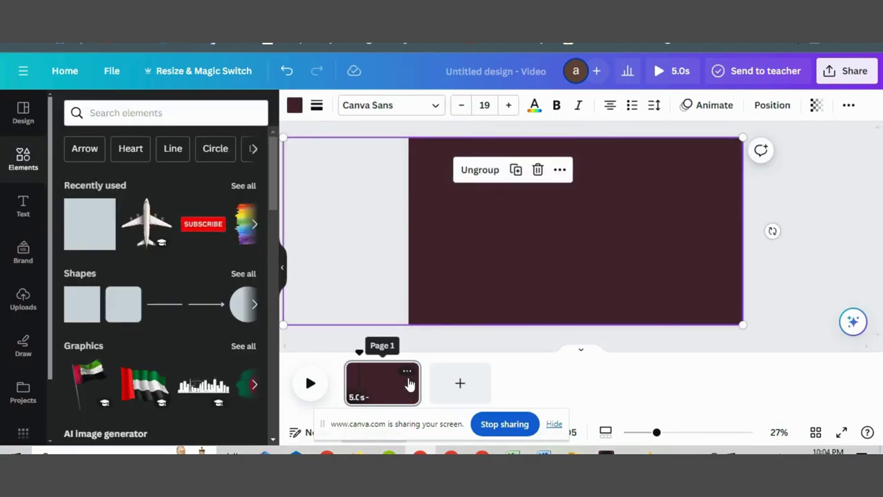
Step: Duplicate page 1 of the video
click(410, 384)
click(407, 372)
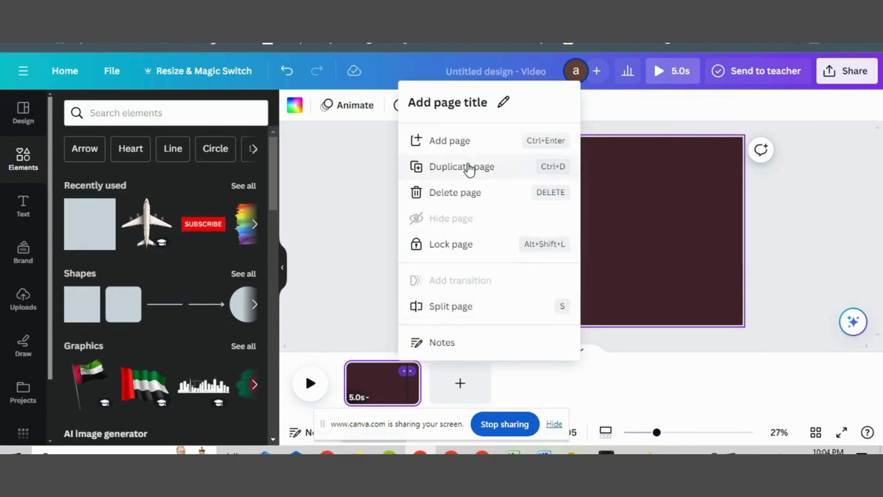
click(441, 169)
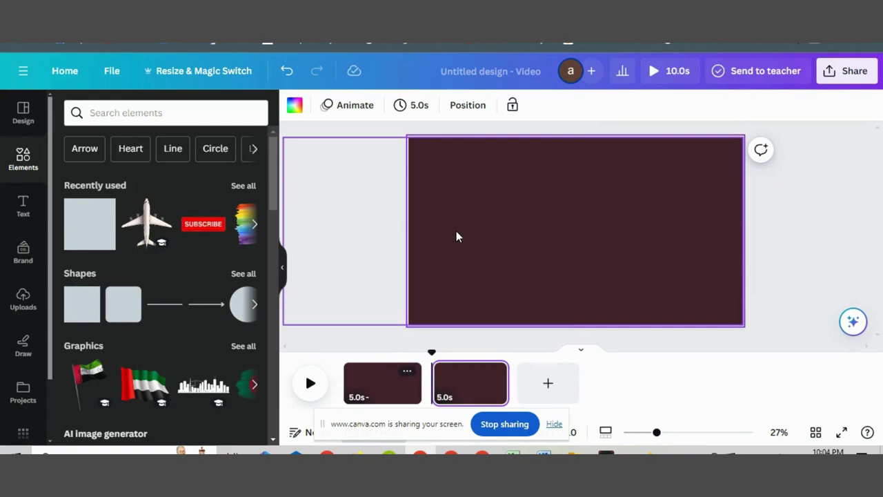
Step: Add a heading reading "Travel" to the first page and enlarge it to font size 350
click(23, 205)
click(121, 256)
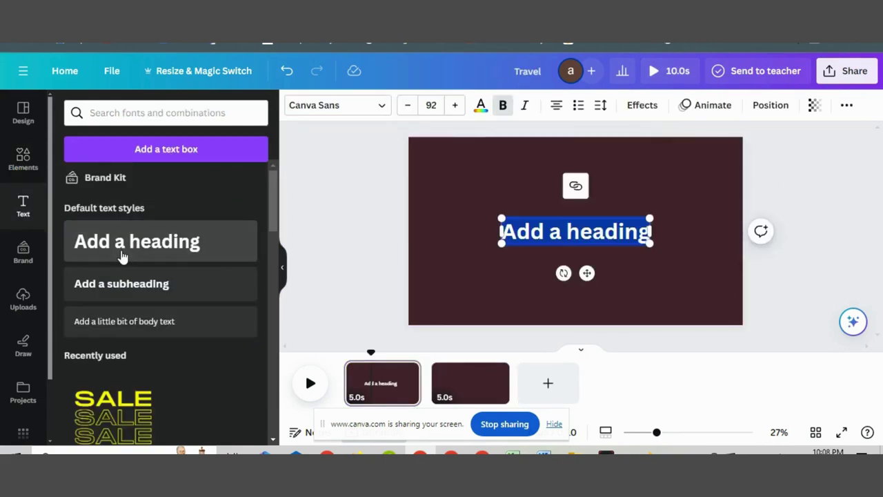
text(Trav)
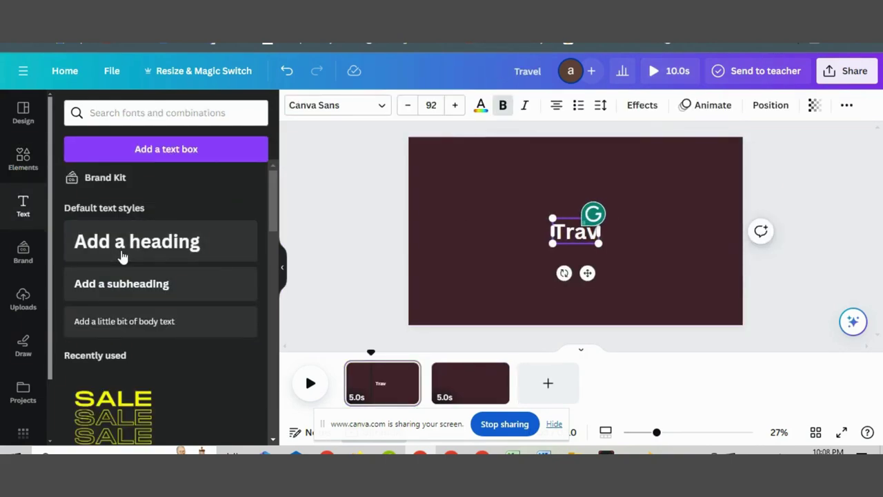
text(el)
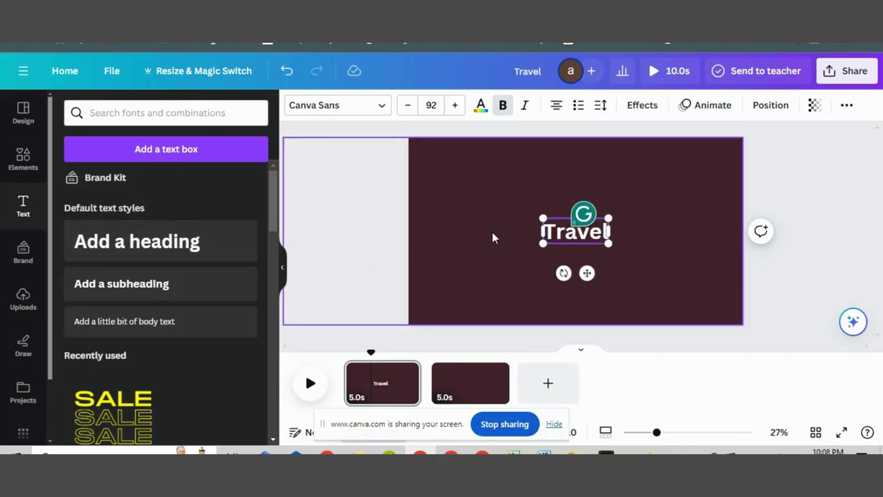
drag(543, 217, 453, 184)
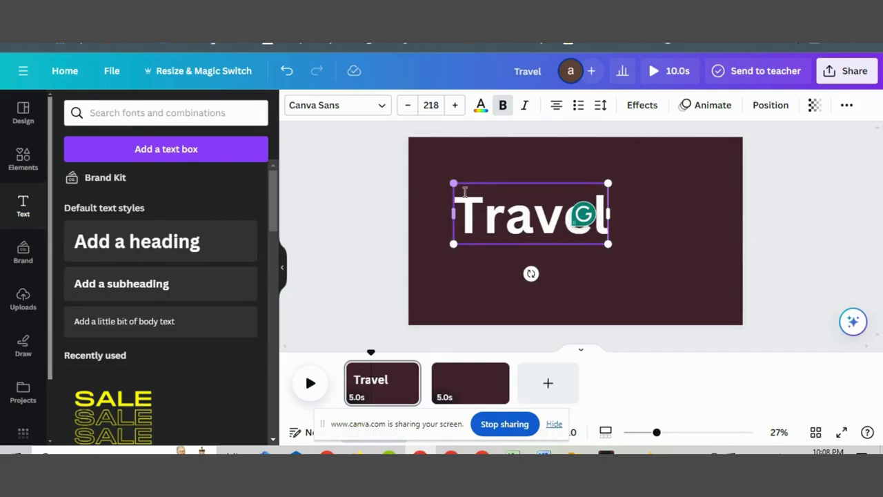
drag(607, 242, 702, 279)
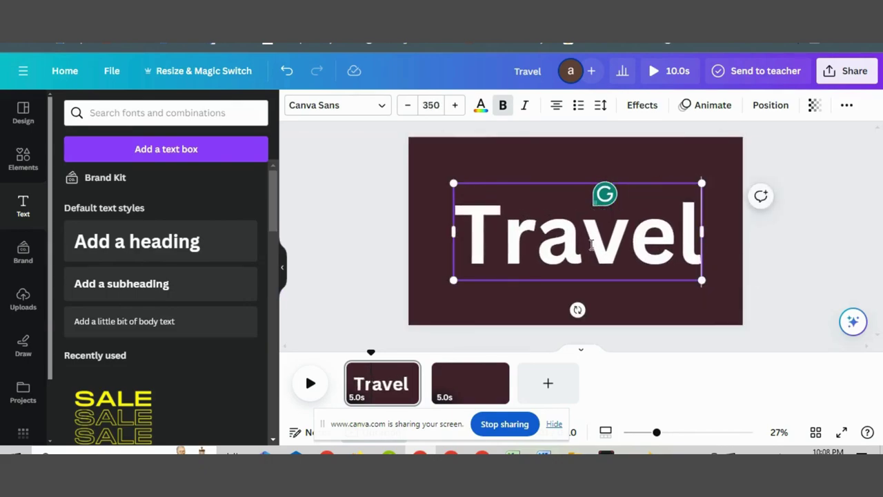
Step: Set the Travel heading's font to Blanka and center the heading on the page
click(334, 106)
click(118, 206)
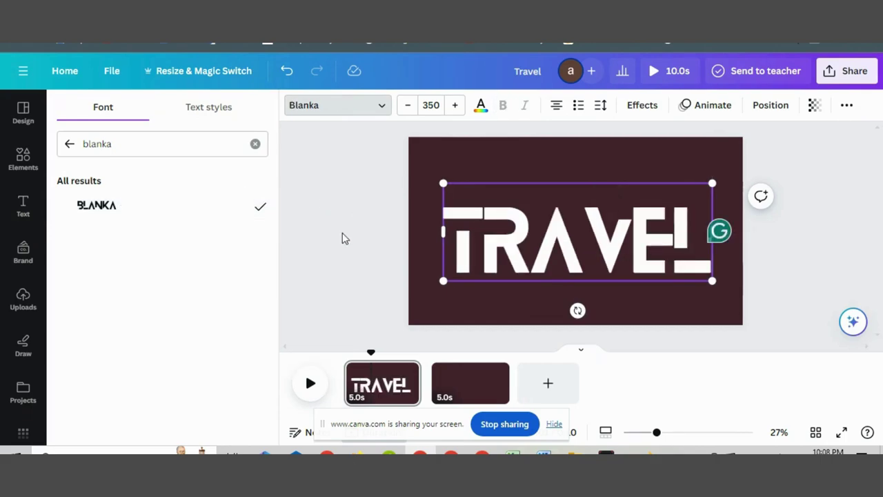
click(743, 269)
click(639, 266)
mouse_move(638, 266)
mouse_down()
mouse_move(634, 246)
mouse_move(646, 260)
mouse_move(637, 273)
mouse_up()
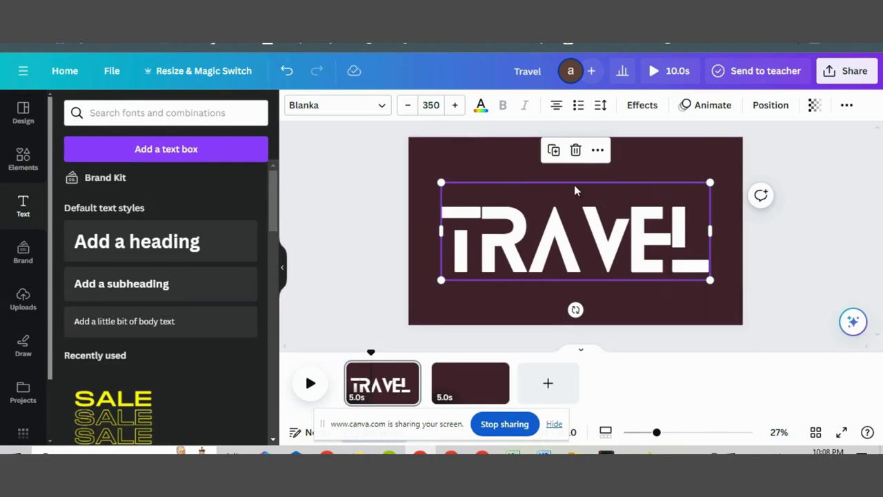
Step: Apply the Baseline text animation to the Travel heading and slow its speed slightly
click(690, 107)
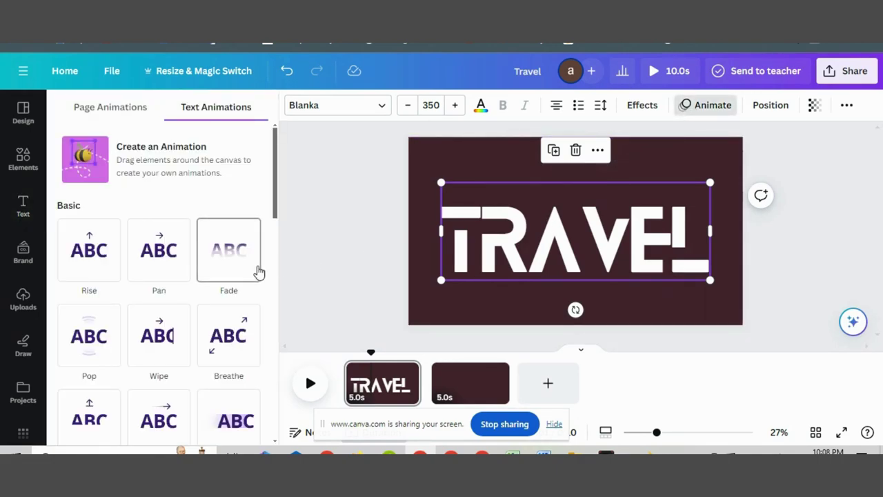
scroll(118, 340, down, 1)
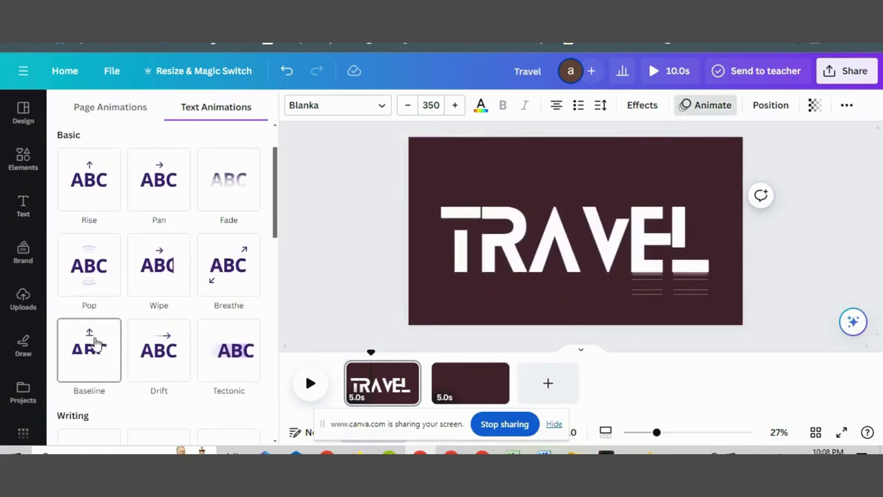
click(103, 347)
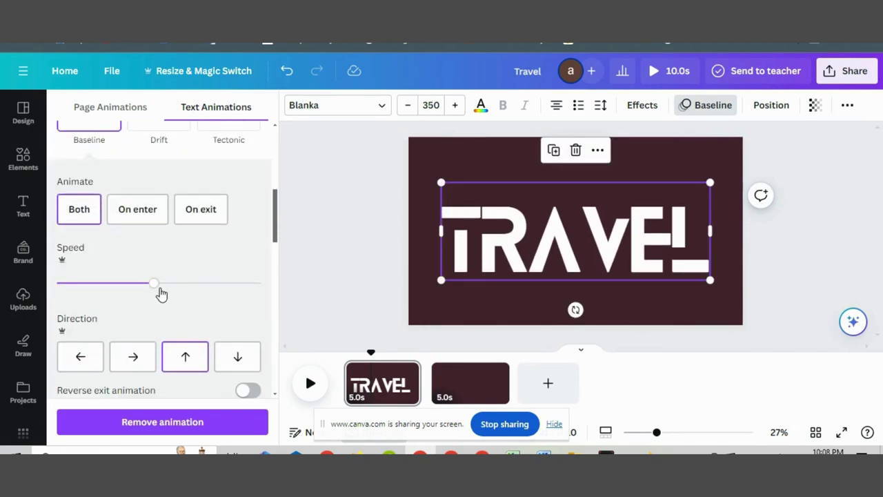
mouse_move(153, 282)
mouse_down()
mouse_move(163, 284)
mouse_move(138, 287)
mouse_up()
click(487, 238)
click(338, 223)
Step: Show the Travel heading's timing, shorten its duration and shift it to the start of the first page
click(512, 215)
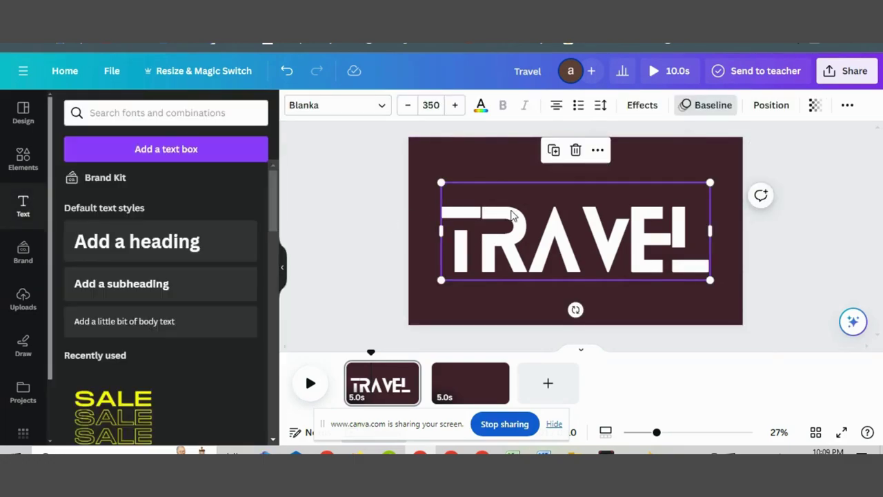
right_click(512, 216)
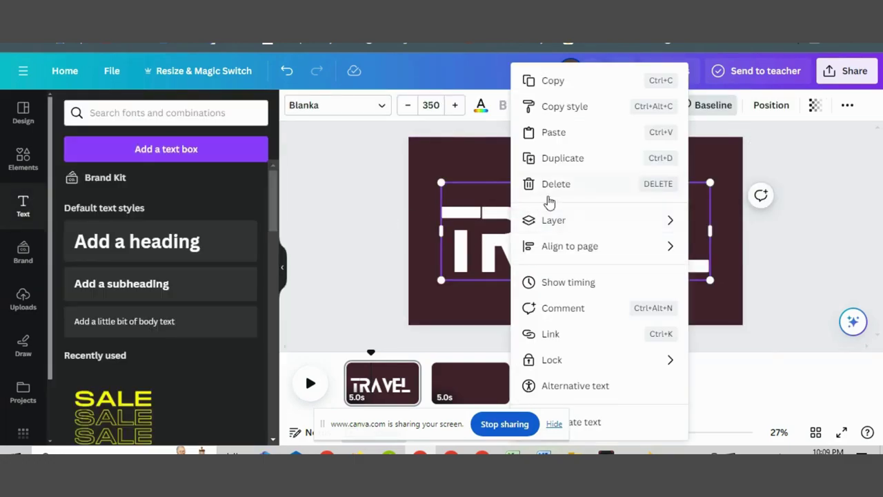
click(583, 285)
mouse_move(351, 356)
mouse_down()
mouse_move(416, 358)
mouse_move(353, 366)
mouse_move(375, 358)
mouse_move(366, 364)
mouse_up()
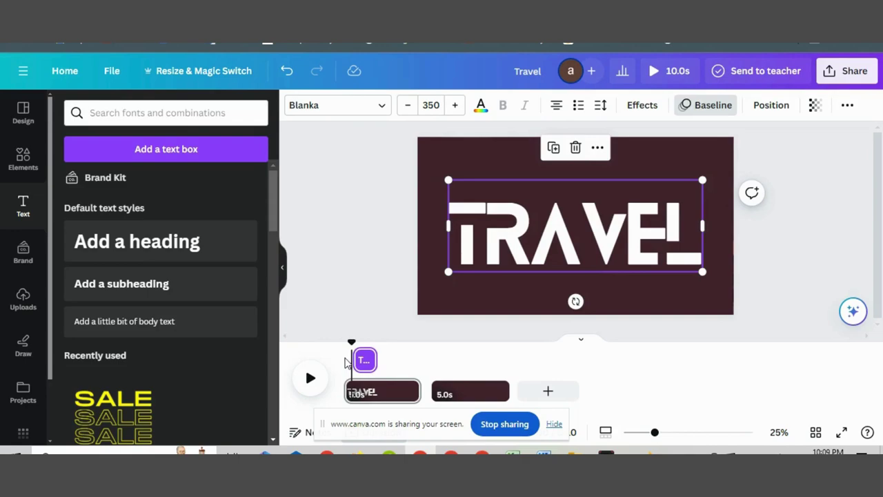
click(346, 364)
drag(359, 359, 351, 359)
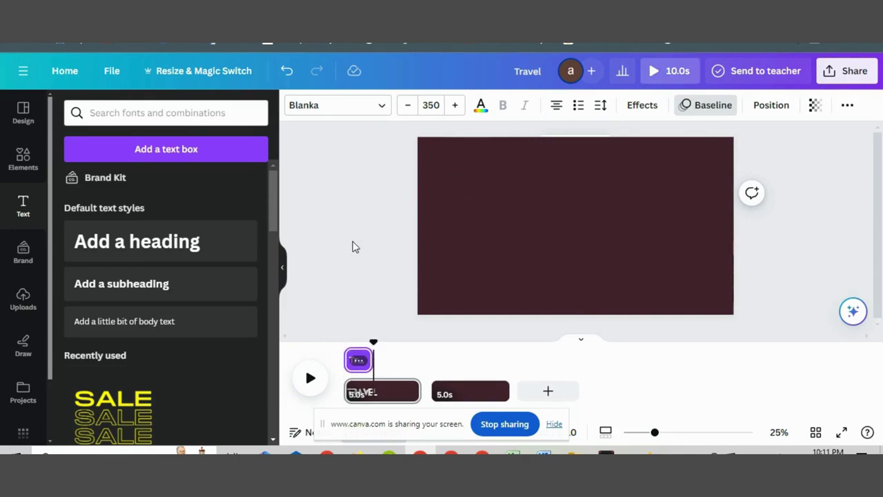
Step: Add a second heading reading "TO" to the first page and set it in the Blanka font at size 196
click(179, 243)
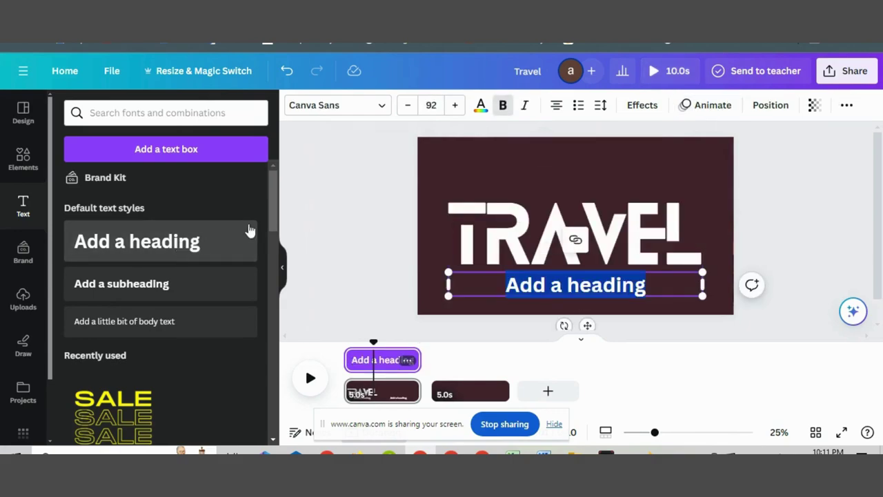
key(BackSpace)
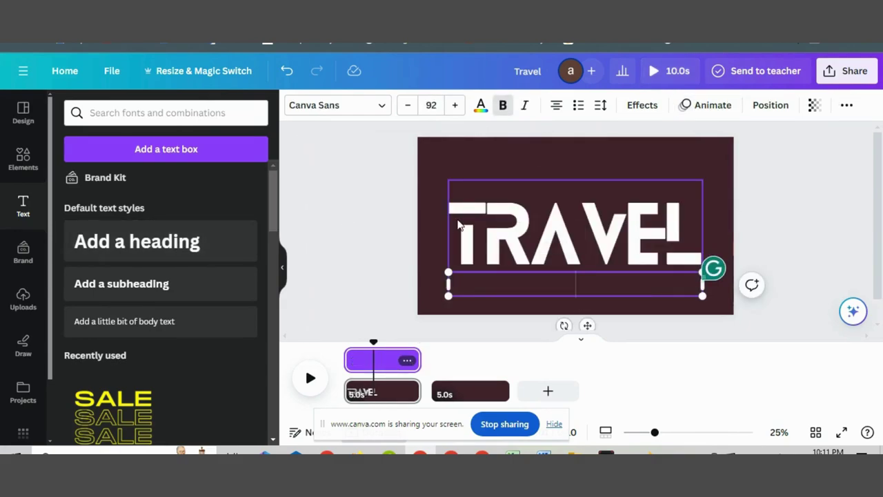
text(TO)
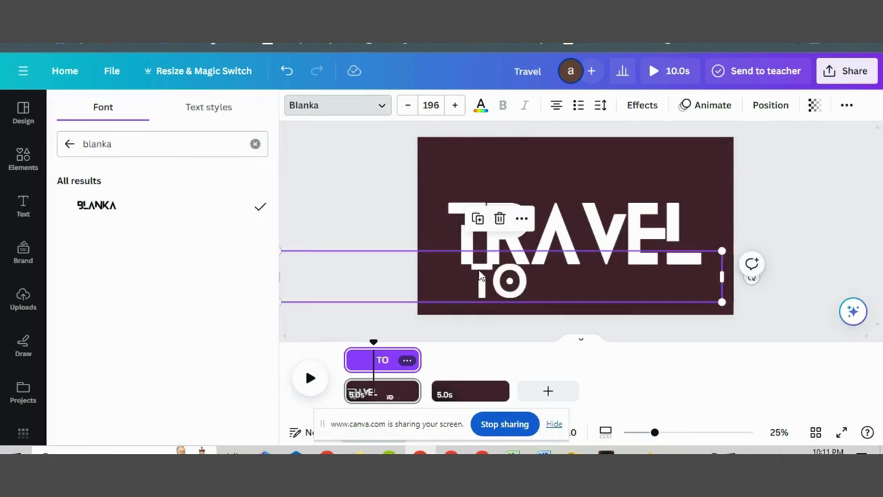
Step: Move the TO heading over the middle of the Travel heading and enlarge it to font size 221
drag(501, 278, 563, 227)
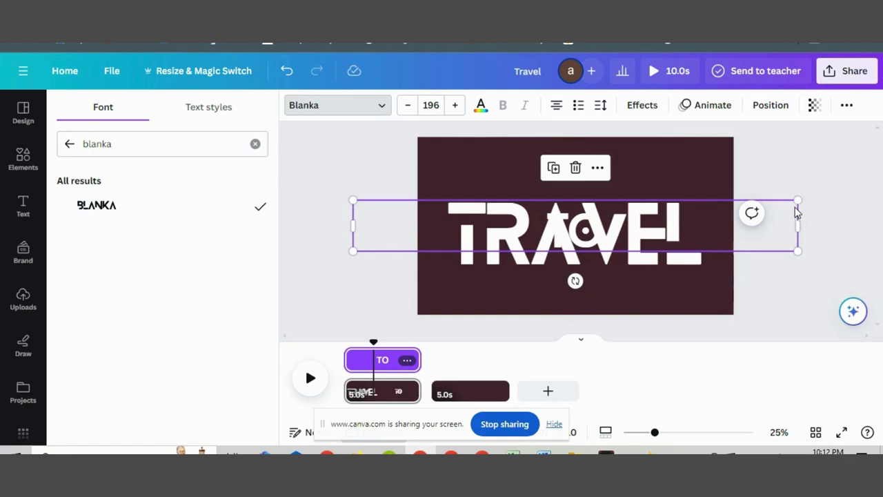
drag(794, 195, 822, 197)
mouse_move(577, 235)
mouse_down()
mouse_move(566, 230)
mouse_move(565, 238)
mouse_up()
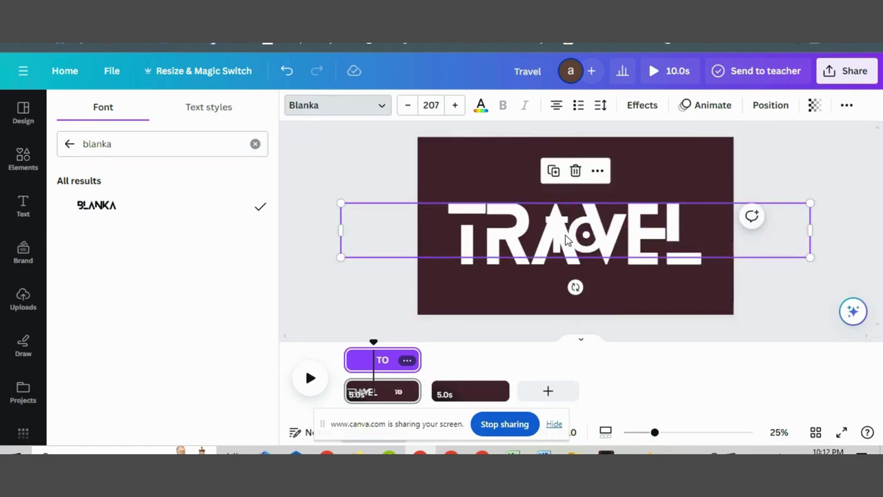
drag(340, 255, 308, 261)
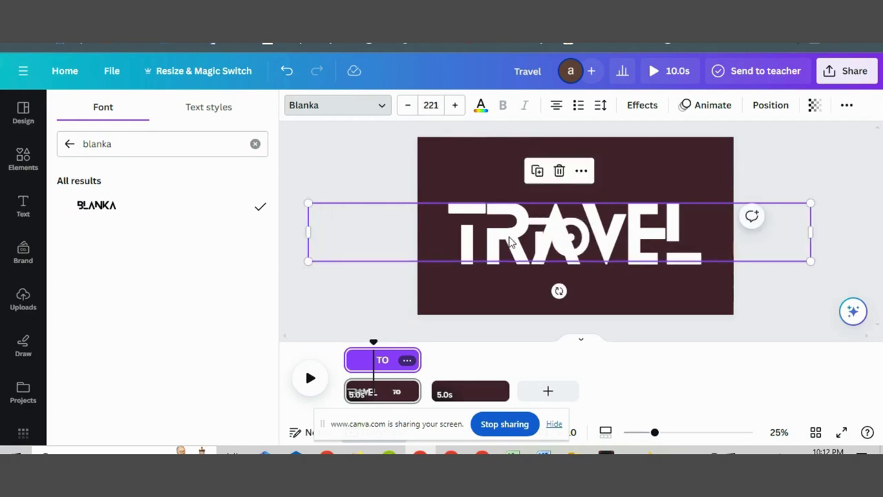
drag(577, 238, 586, 240)
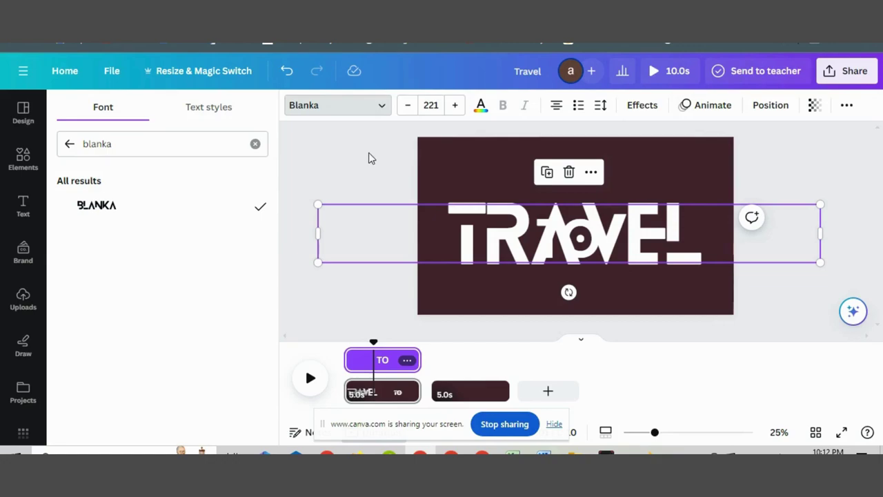
Step: Apply the Baseline text animation to the TO heading, animating both on enter and on exit
click(697, 106)
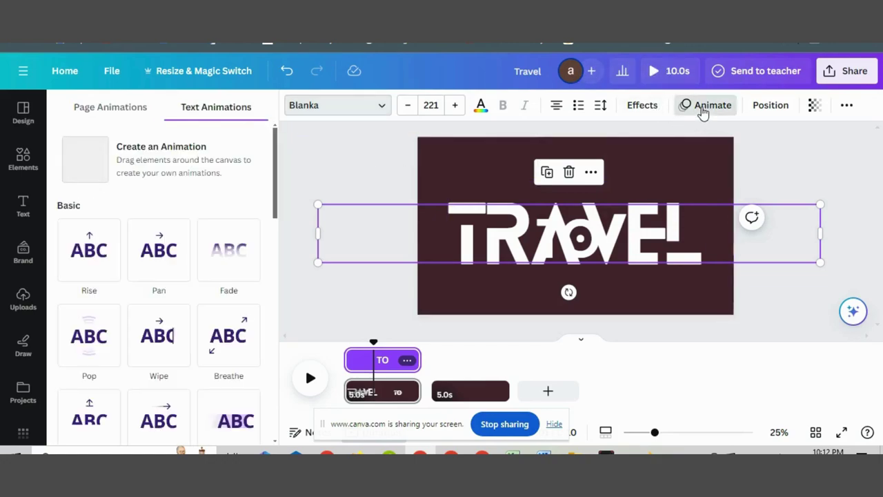
drag(275, 200, 276, 242)
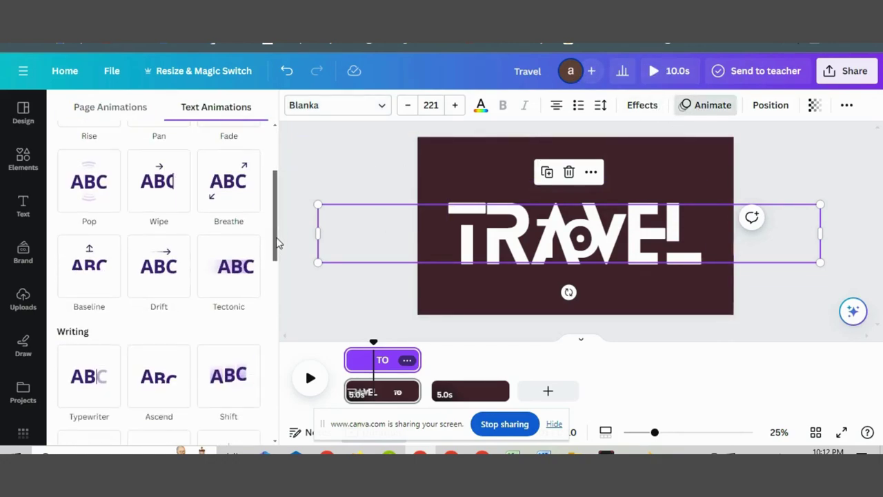
click(79, 276)
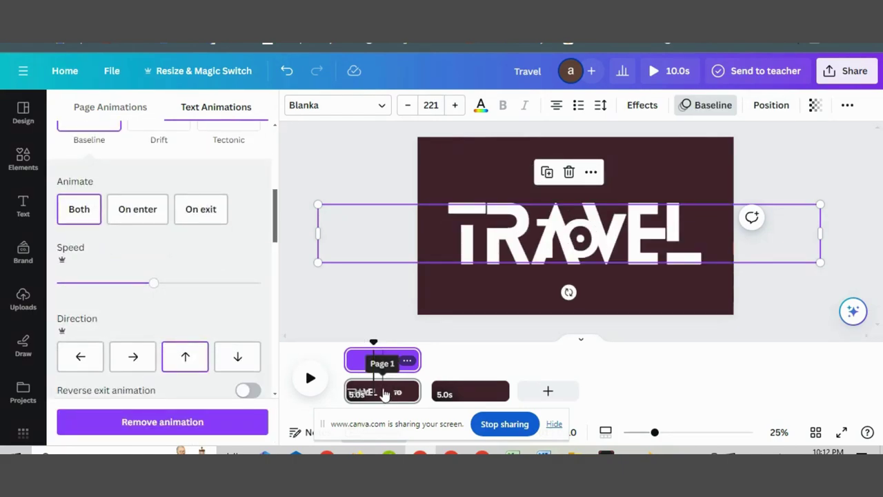
Step: Shorten the TO heading's timing to 1.4 s, starting where the Travel heading ends, and preview the first page's animation
drag(351, 359, 390, 398)
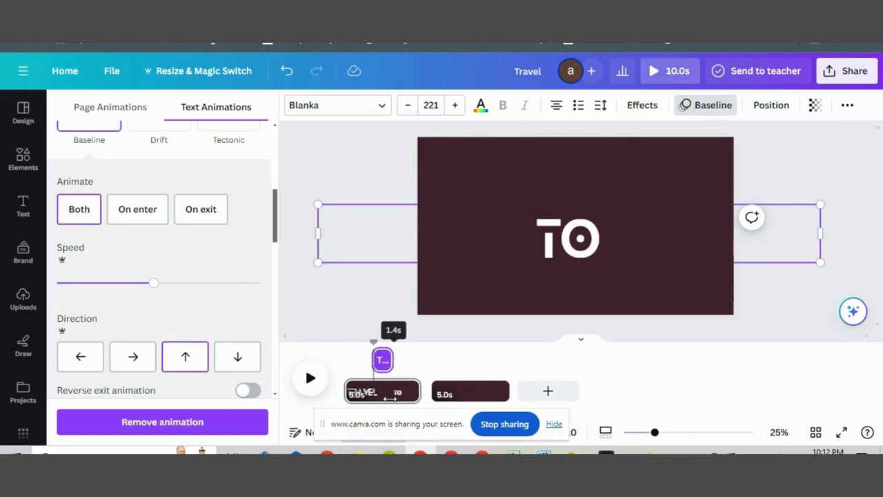
click(347, 370)
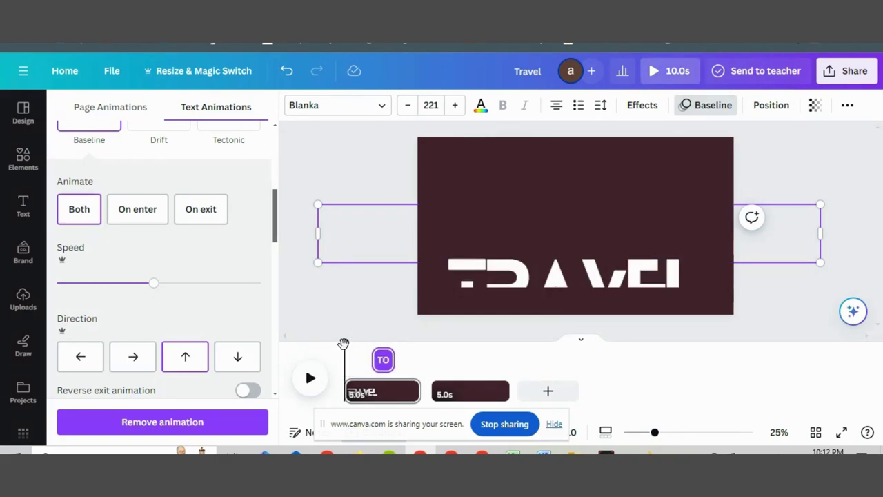
click(310, 378)
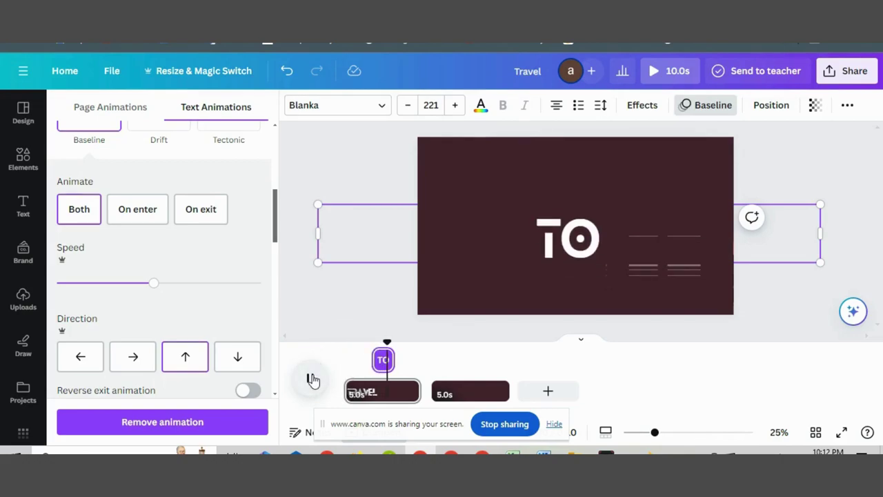
click(312, 379)
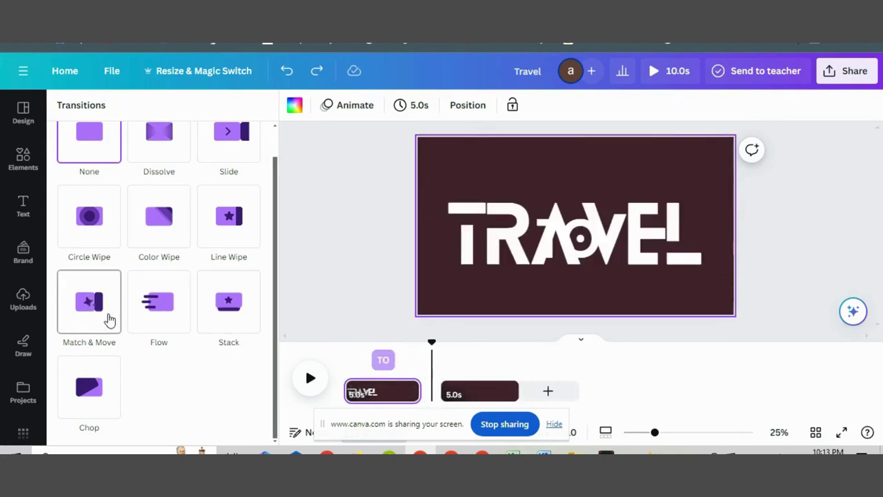
Step: Add a Match & Move transition between the two pages and raise its duration to the maximum
click(90, 331)
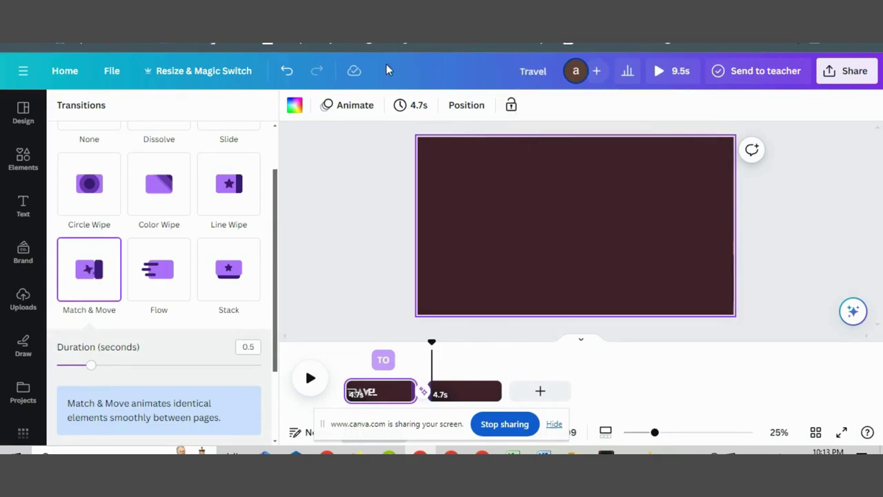
drag(89, 368, 280, 370)
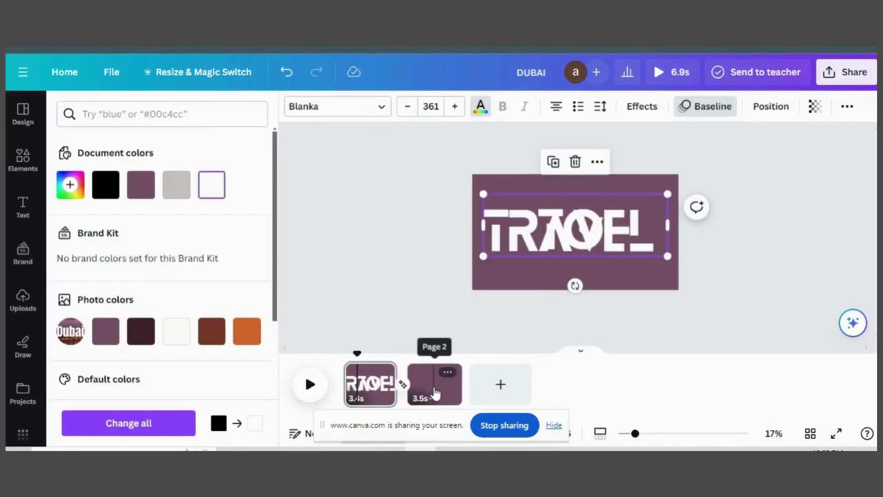
Step: Show the timing of the plain cover shape on the second page and adjust the start of its timing
click(435, 392)
right_click(433, 386)
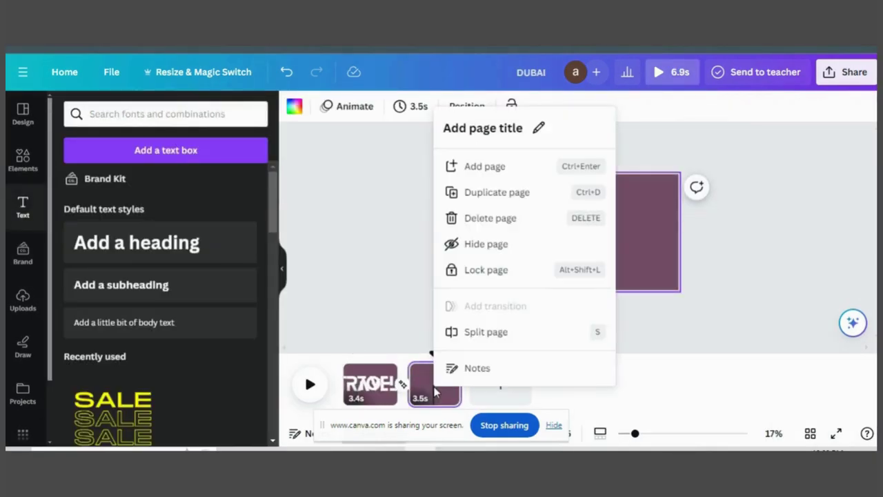
click(656, 220)
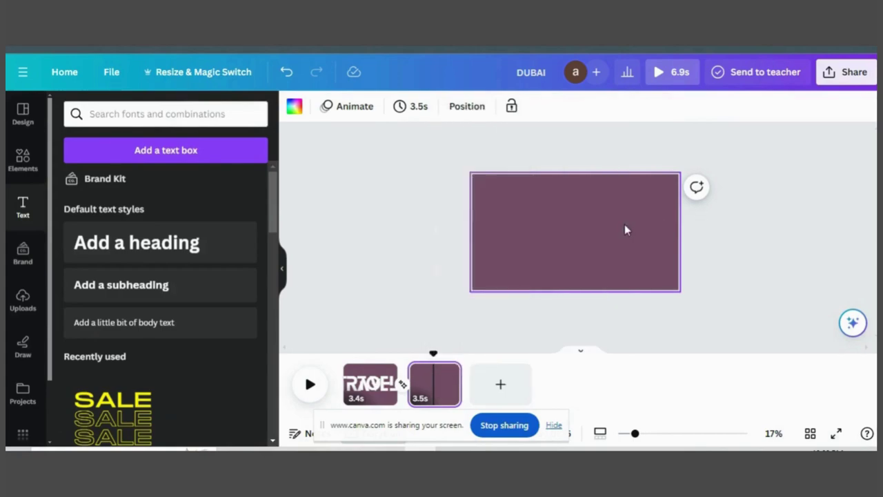
click(625, 227)
right_click(625, 227)
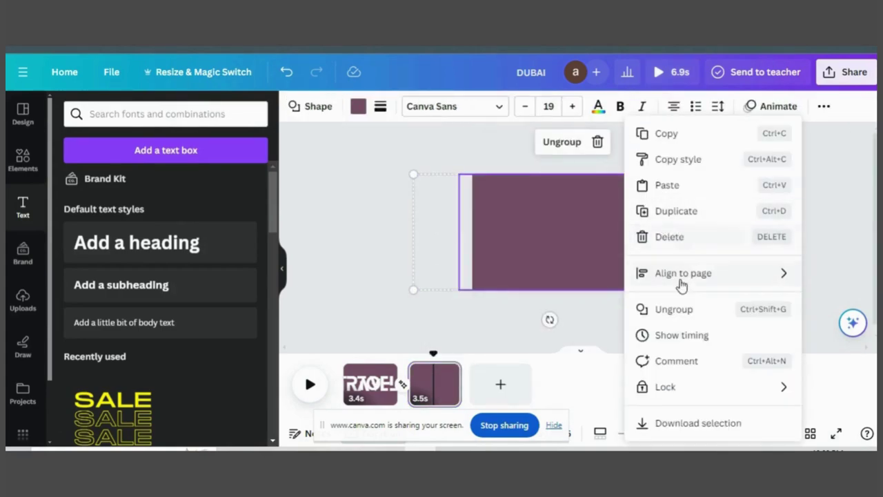
click(683, 335)
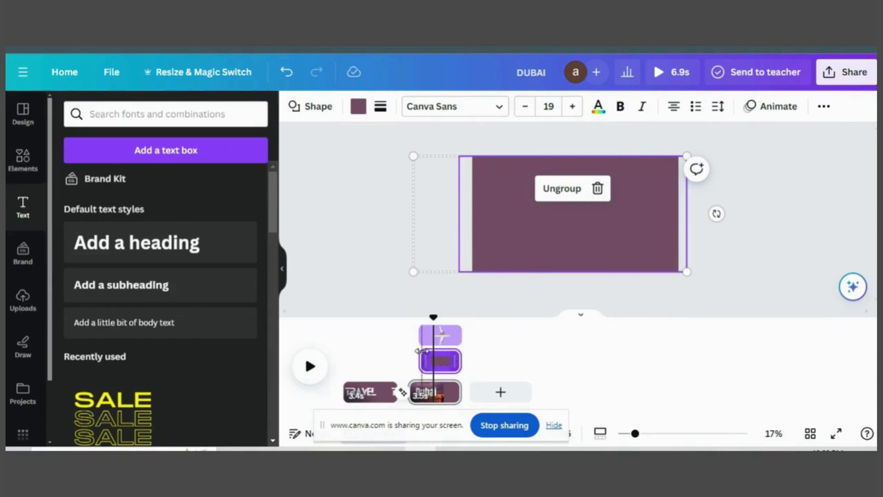
drag(419, 352, 345, 383)
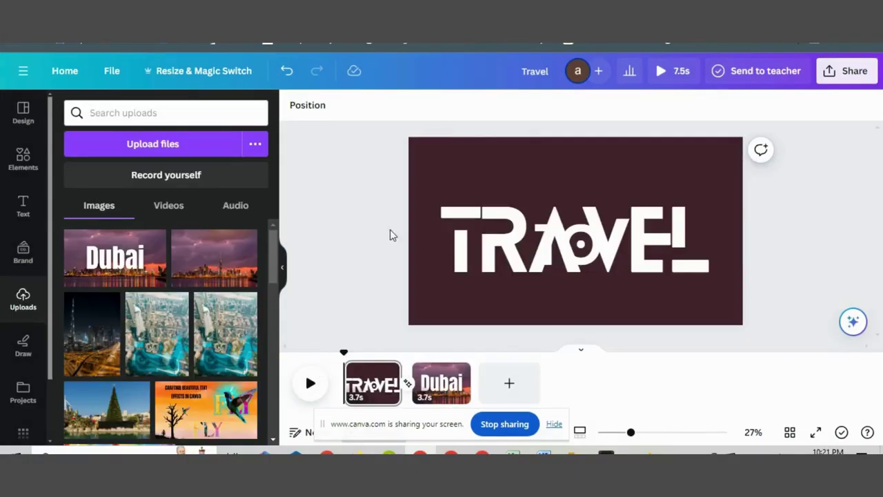
Step: Play the two-page travel video from the beginning to check its text animations and page transition
click(312, 384)
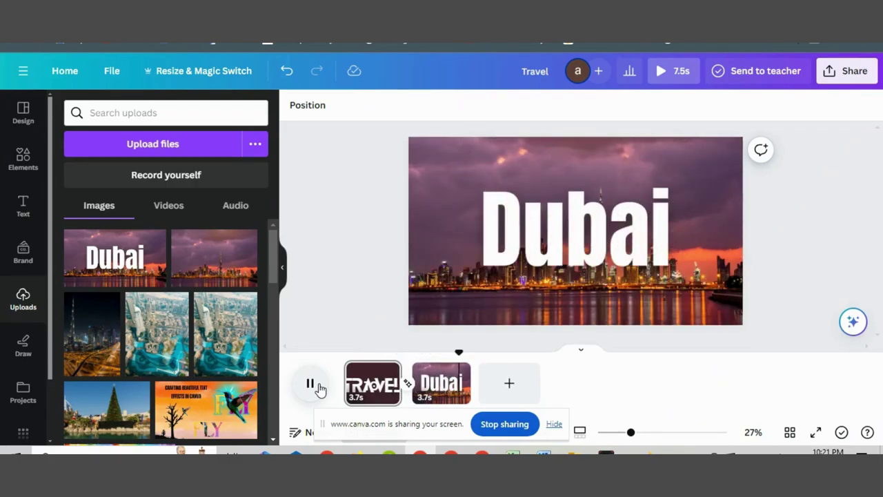
click(314, 384)
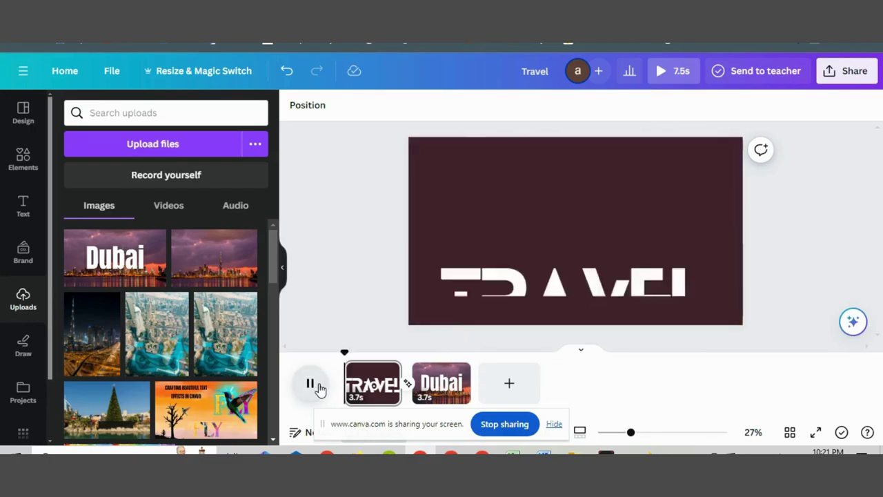